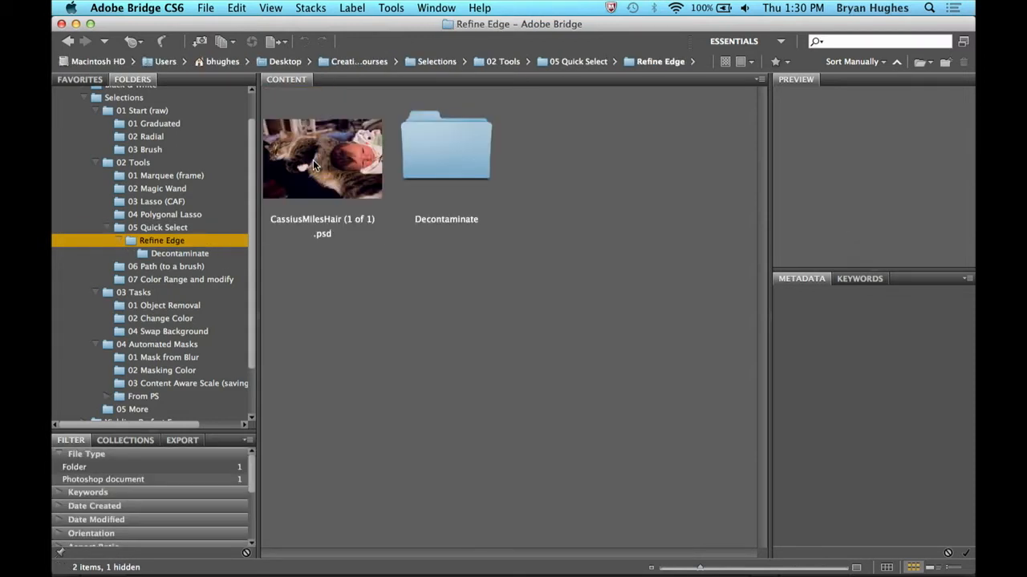
double_click(313, 165)
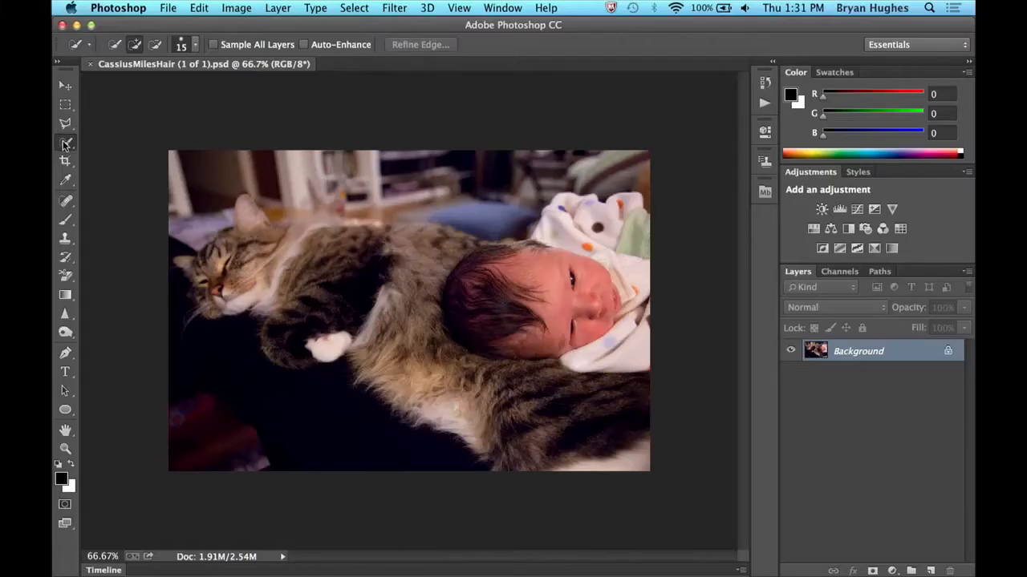
Enlarge the Quick Selection brush before painting over the cat and baby
left_click_drag(253, 262, 270, 264)
mouse_move(255, 265)
left_mouse_down()
mouse_move(293, 271)
mouse_move(254, 279)
mouse_move(212, 265)
mouse_move(240, 240)
mouse_move(253, 208)
mouse_move(253, 229)
mouse_move(281, 266)
mouse_move(289, 357)
mouse_move(321, 337)
mouse_move(309, 353)
mouse_move(329, 309)
mouse_move(325, 257)
mouse_move(473, 270)
mouse_move(425, 369)
mouse_move(582, 421)
mouse_move(593, 273)
mouse_move(549, 321)
mouse_move(569, 240)
left_mouse_up()
Subtract the towel corner, the background above the head and beside the ear, and the dark area under the chin
left_click(648, 167, "alt")
mouse_move(653, 166)
left_mouse_down()
mouse_move(500, 197)
mouse_move(234, 162)
left_mouse_up()
mouse_move(234, 162)
left_mouse_down()
mouse_move(172, 234)
mouse_move(173, 255)
left_mouse_up()
mouse_move(168, 308)
left_mouse_down()
mouse_move(251, 434)
mouse_move(289, 454)
left_mouse_up()
Start Refine Edge with a Black & White mask view, Smart Radius on and a wider radius, viewed at actual pixels
left_click(420, 44)
left_click(830, 162)
left_click(768, 160)
left_click(803, 211)
left_click_drag(801, 231, 834, 231)
key("super+1")
Fit the image on screen and commit a 14.2 px edge-detection radius
key("super+0")
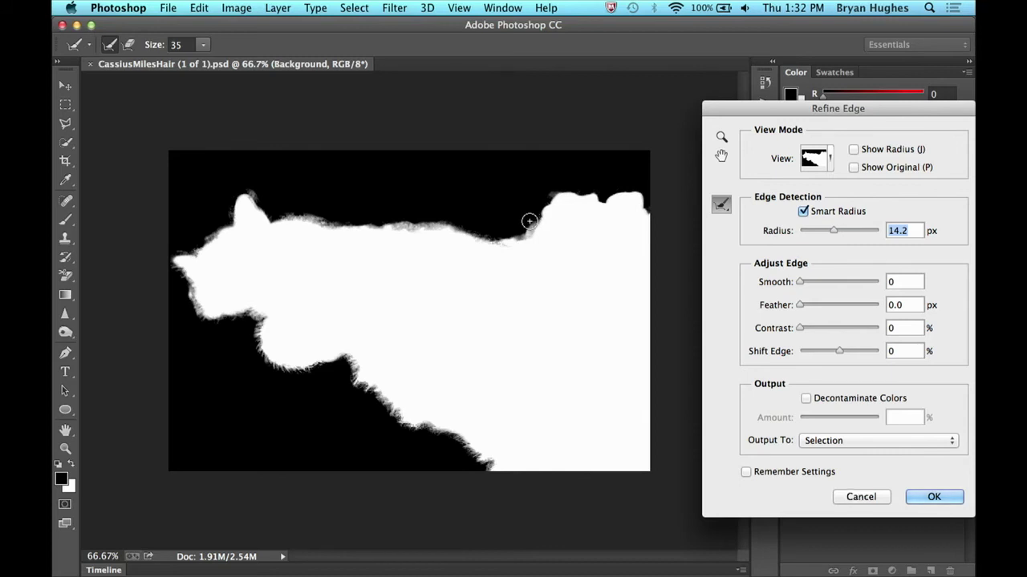
key("alt")
left_click(525, 230)
Paint the Refine Radius tool along the cat's left edge to pull wispy fur into the mask, showing the refined band
left_click_drag(151, 261, 198, 310)
left_click_drag(199, 311, 181, 330)
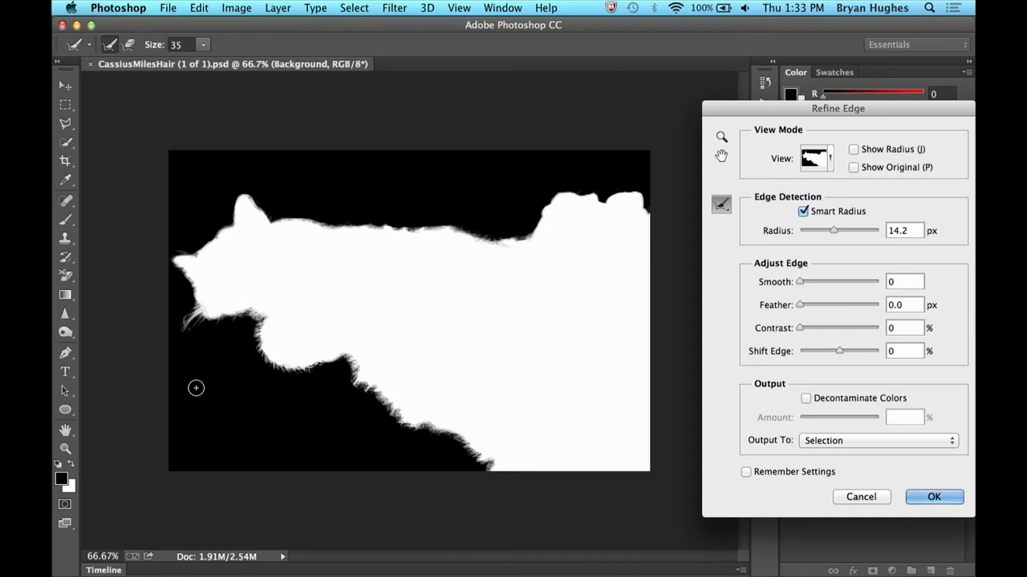
left_click(853, 150)
Compare the refined hairy-edged mask against the original selection mask
left_click(852, 150)
left_click(854, 167)
left_click(853, 167)
Try the Smooth, Feather and Shift Edge sliders on the cat's mask edge, then move the dialog aside
mouse_move(800, 282)
left_mouse_down()
mouse_move(830, 282)
mouse_move(799, 282)
left_mouse_up()
mouse_move(801, 305)
left_mouse_down()
mouse_move(841, 306)
mouse_move(799, 305)
mouse_move(830, 328)
mouse_move(799, 328)
left_mouse_up()
mouse_move(839, 351)
left_mouse_down()
mouse_move(812, 353)
mouse_move(862, 353)
left_mouse_up()
type("0")
left_click_drag(877, 110, 825, 121)
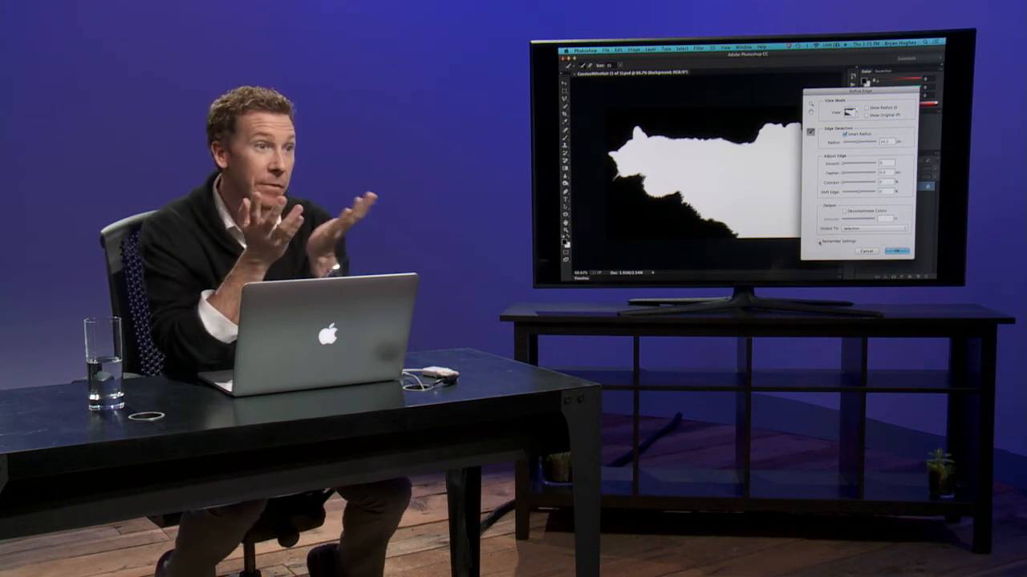
Output the refined selection to a New Layer and apply it as Background copy
left_click(863, 229)
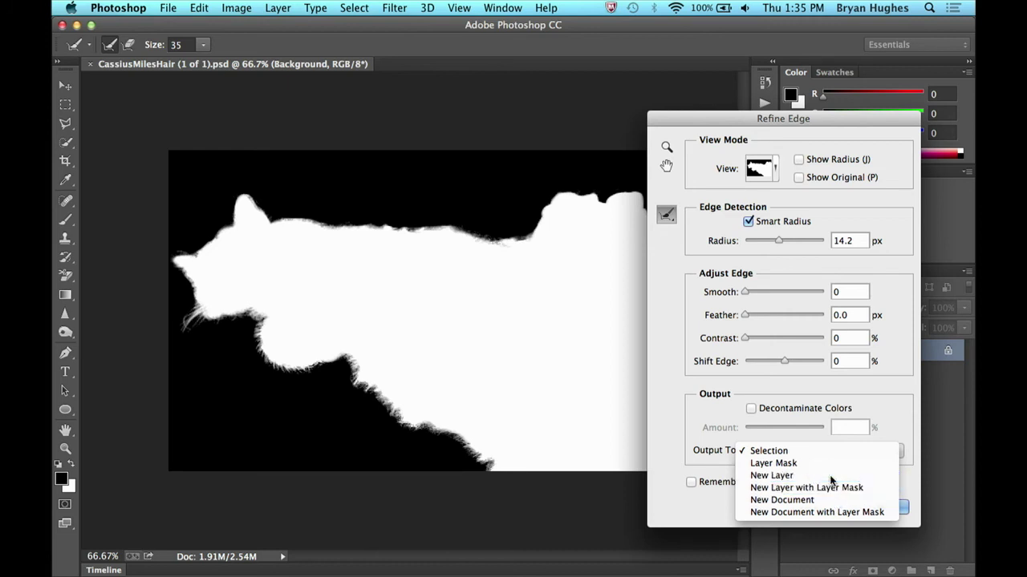
left_click(771, 475)
left_click(880, 507)
Zoom to 200% and pan to inspect the hair strands over transparency, then close the document
key("super+plus")
key("super+plus")
left_click_drag(305, 435, 369, 280)
key("super+w")
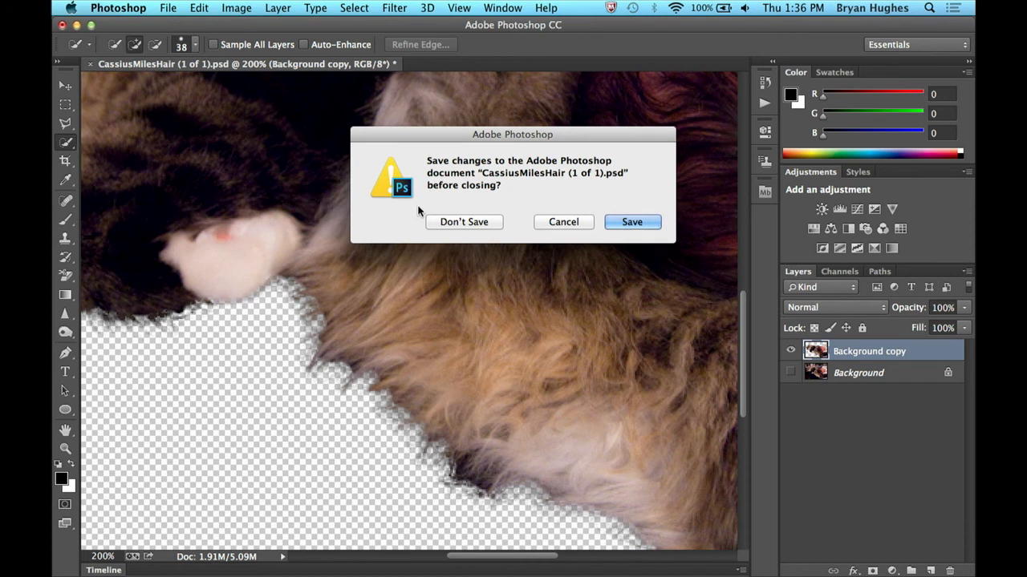